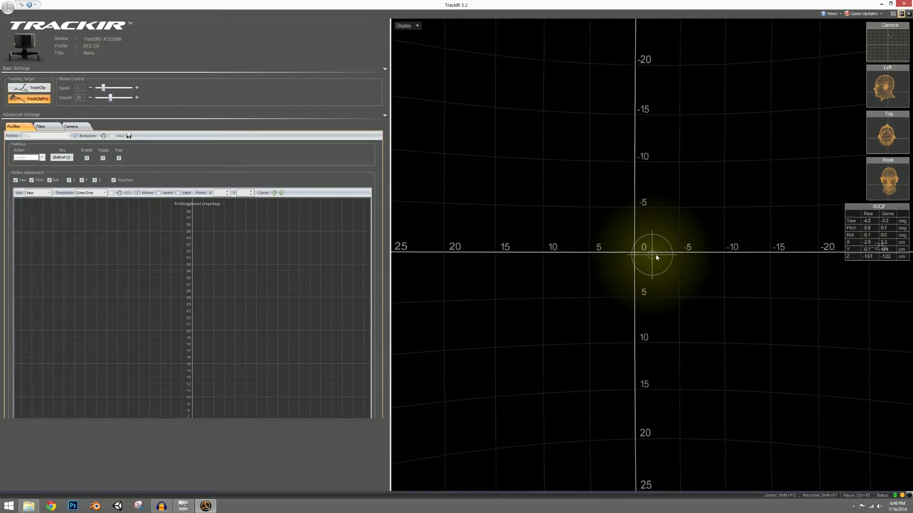
Step: Recenter head tracking with the Shift+F12 Center hotkey so yaw, pitch and position read near zero
key("shift+F12")
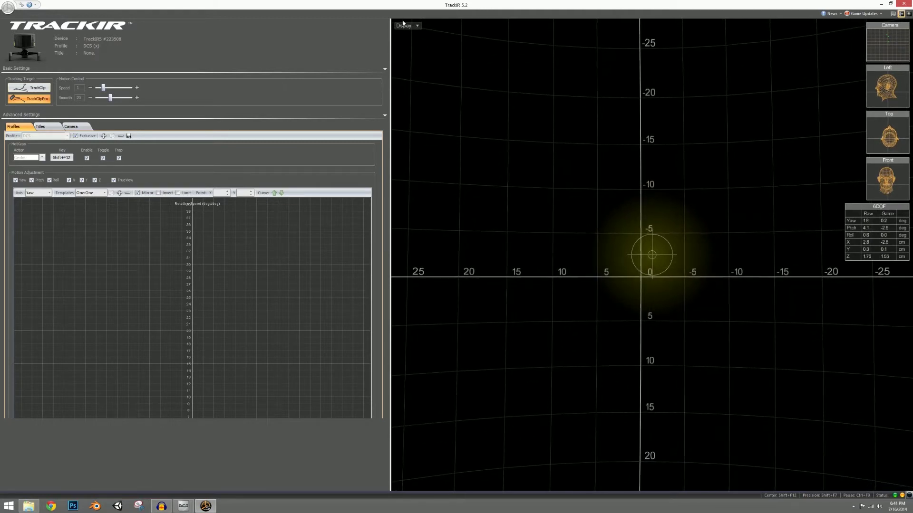
Step: Set the Display view to 3D View/Right, then switch it to Rear
left_click(417, 26)
left_click(440, 78)
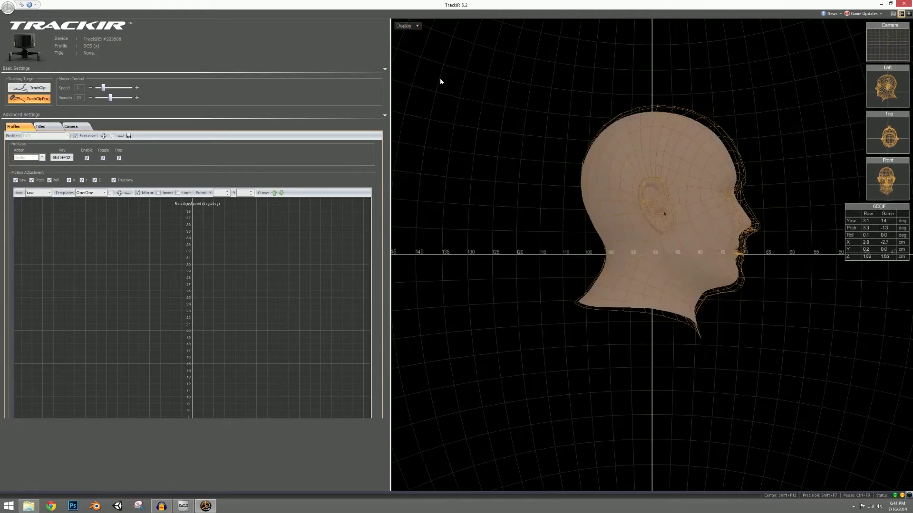
left_click(417, 26)
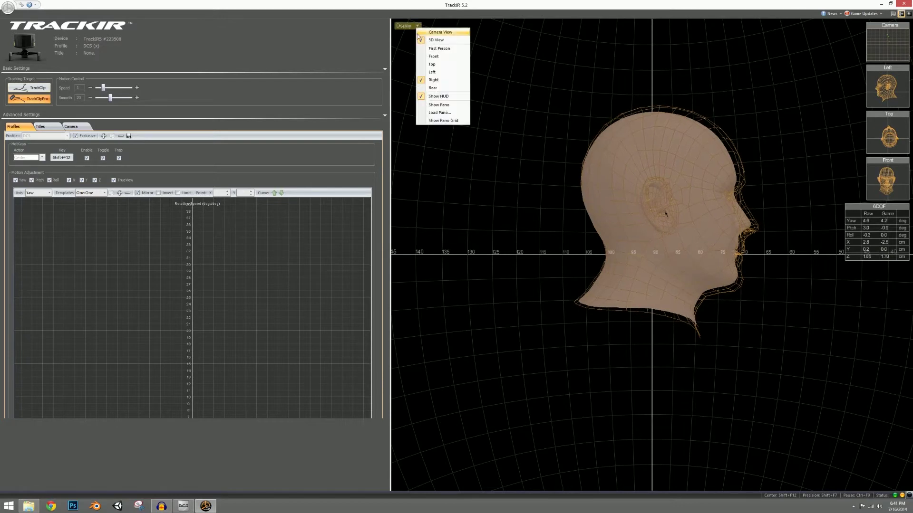
left_click(437, 88)
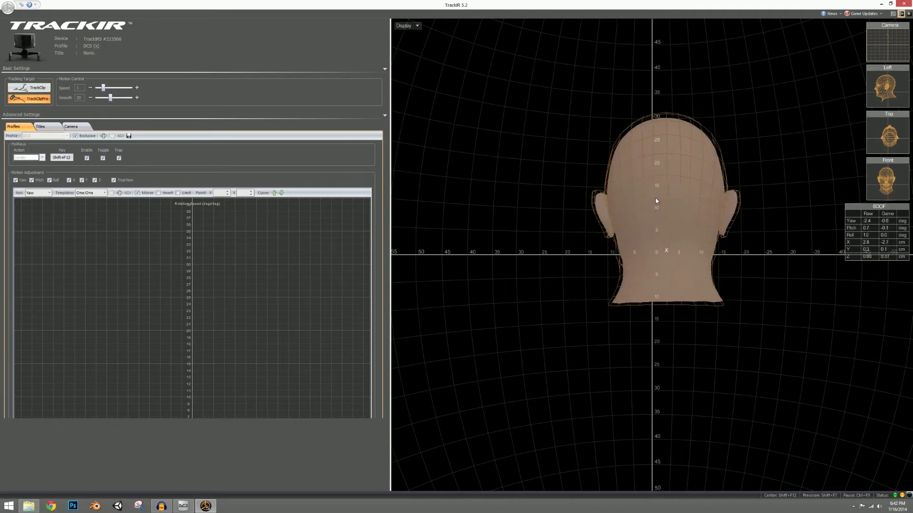
Step: Switch the Display view to Camera View to see the three tracked dots
left_click(419, 27)
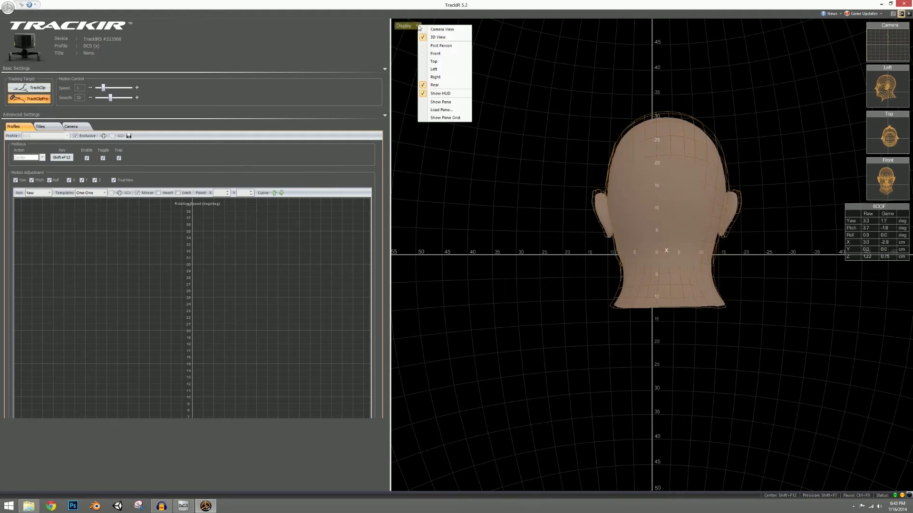
left_click(445, 30)
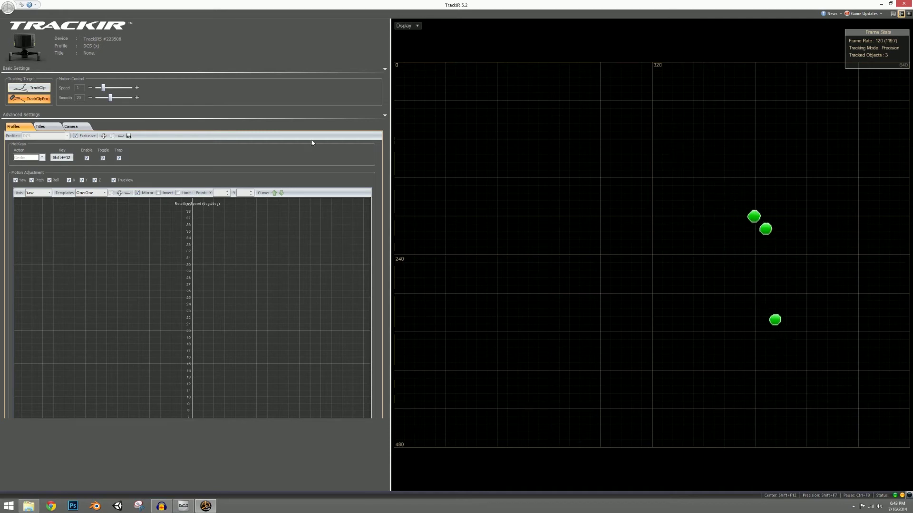
Step: Switch the Display from Camera View back to the 3D head view, ending on Rear
left_click(412, 26)
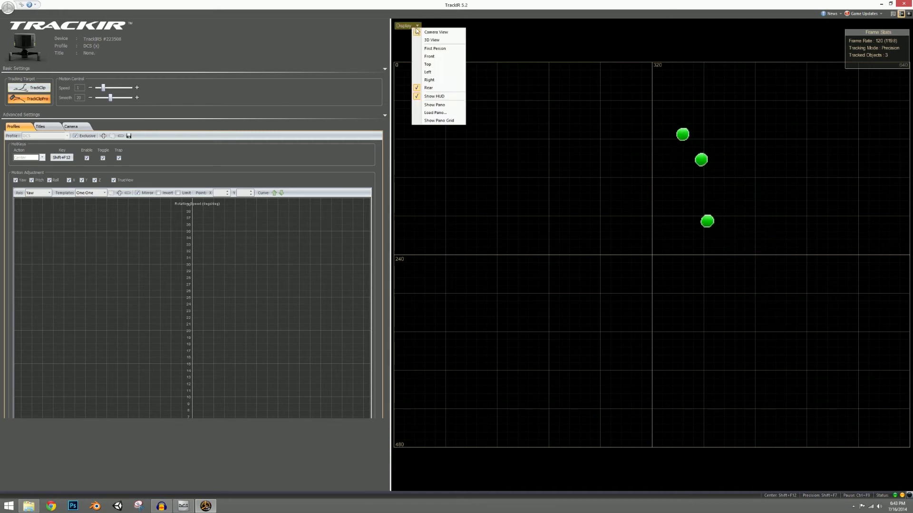
left_click(438, 80)
left_click(416, 26)
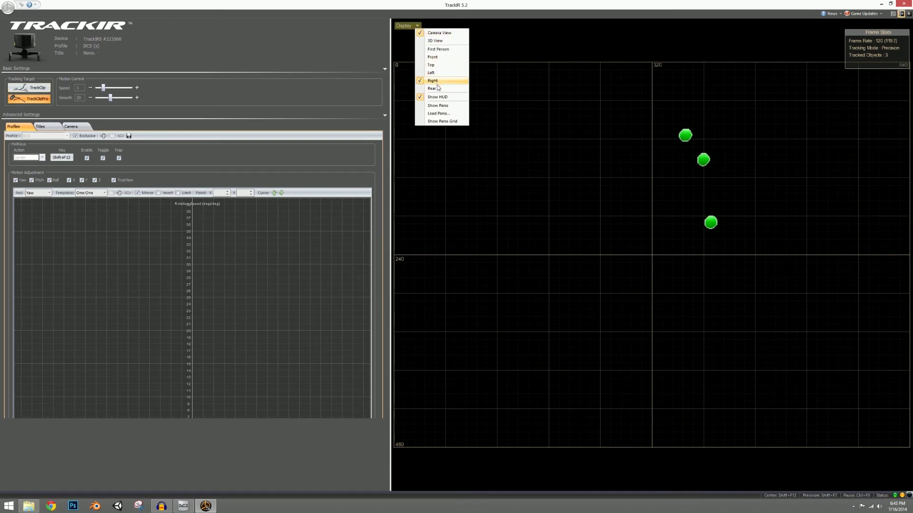
left_click(434, 41)
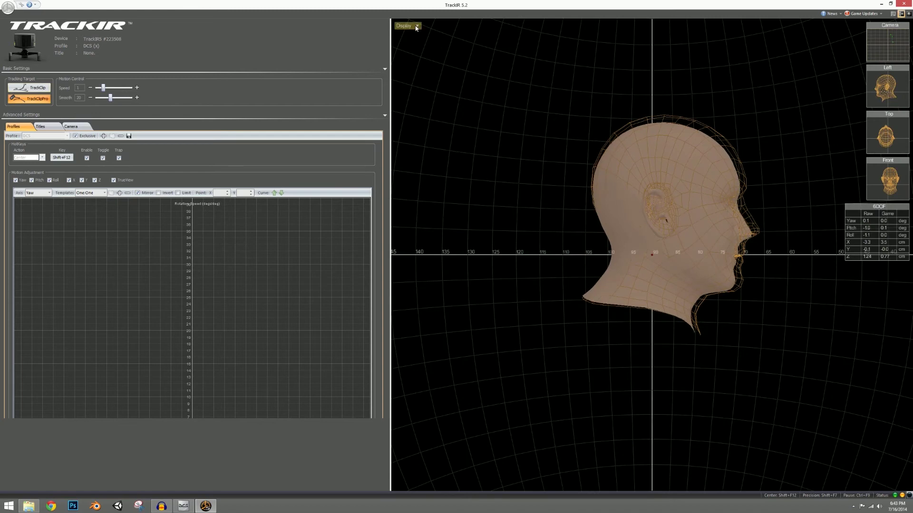
left_click(417, 26)
left_click(430, 85)
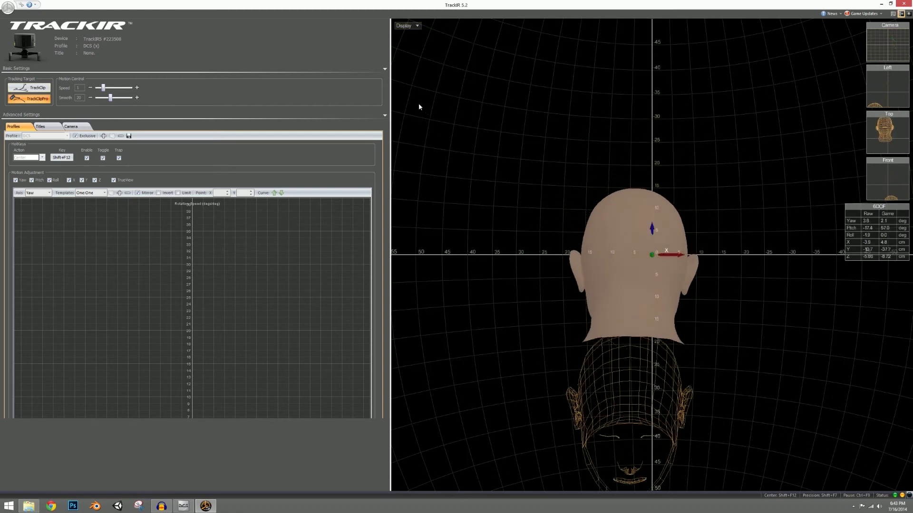